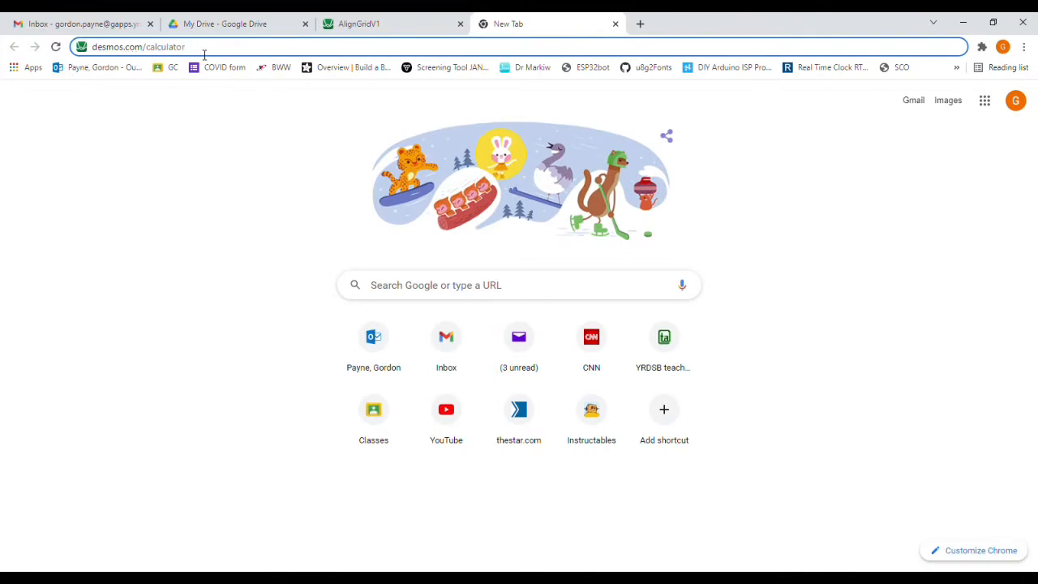
key(Return)
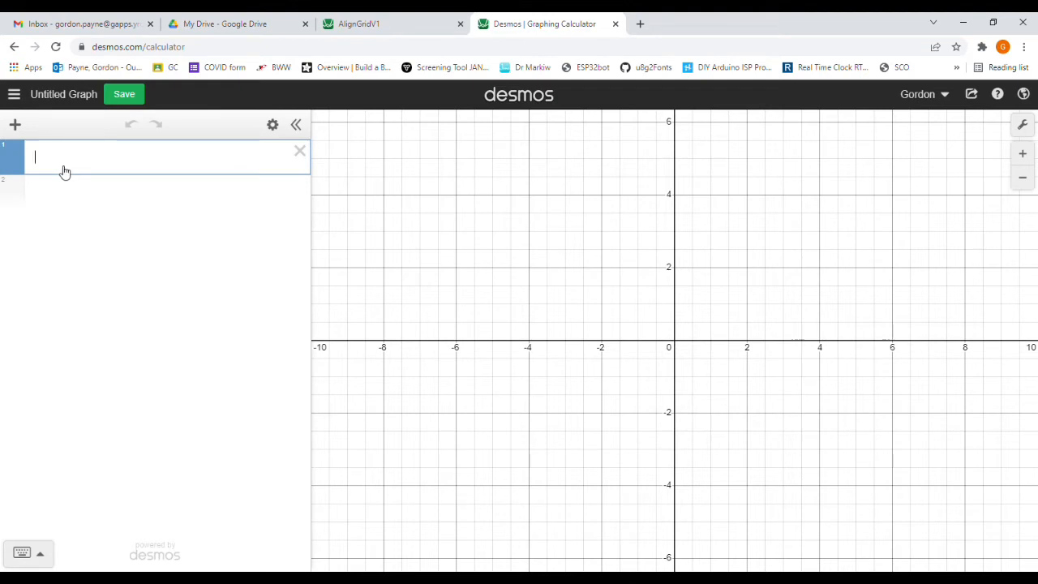
click(16, 126)
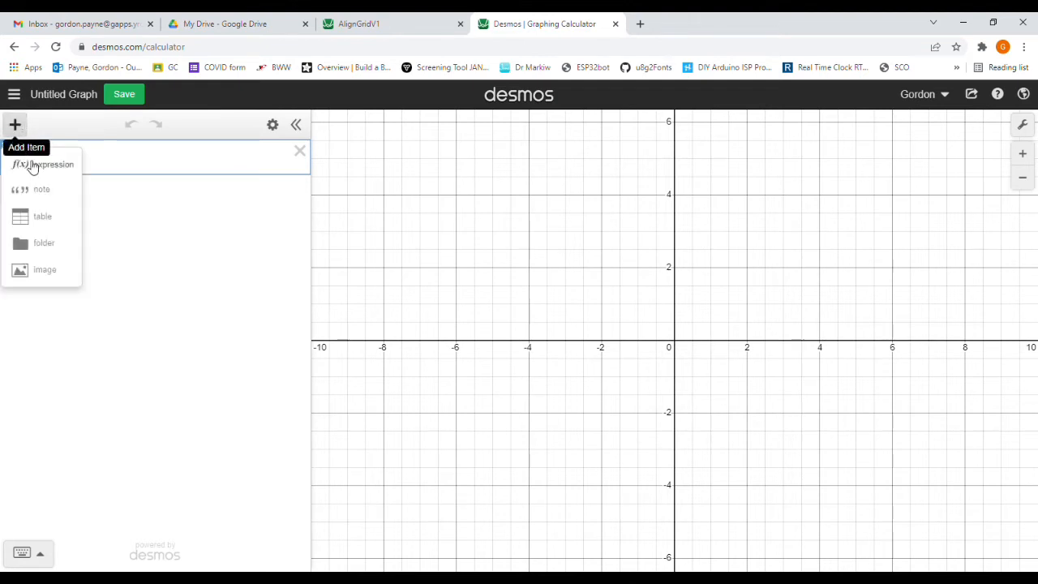
click(42, 218)
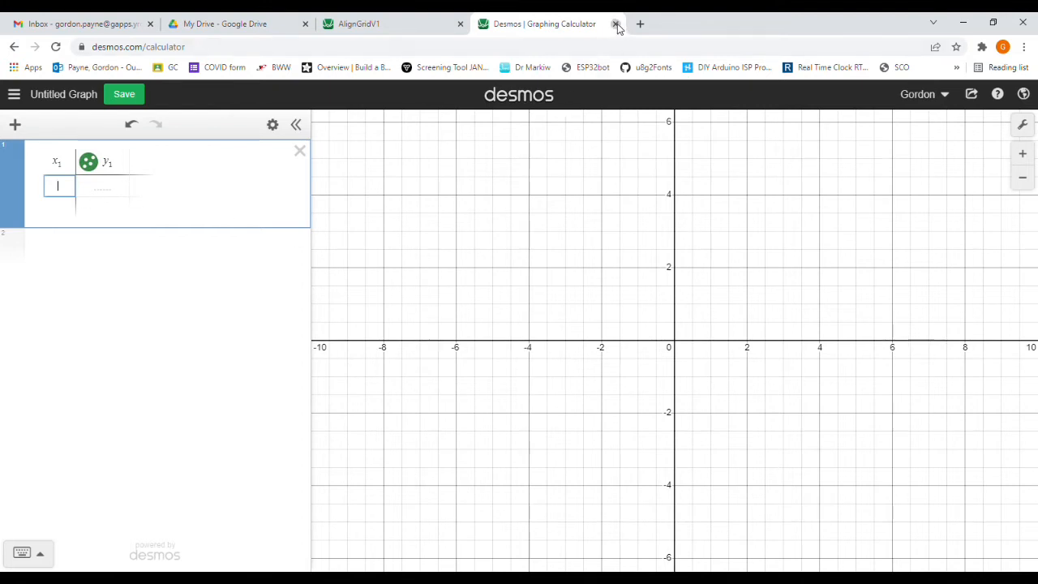
key(ctrl+w)
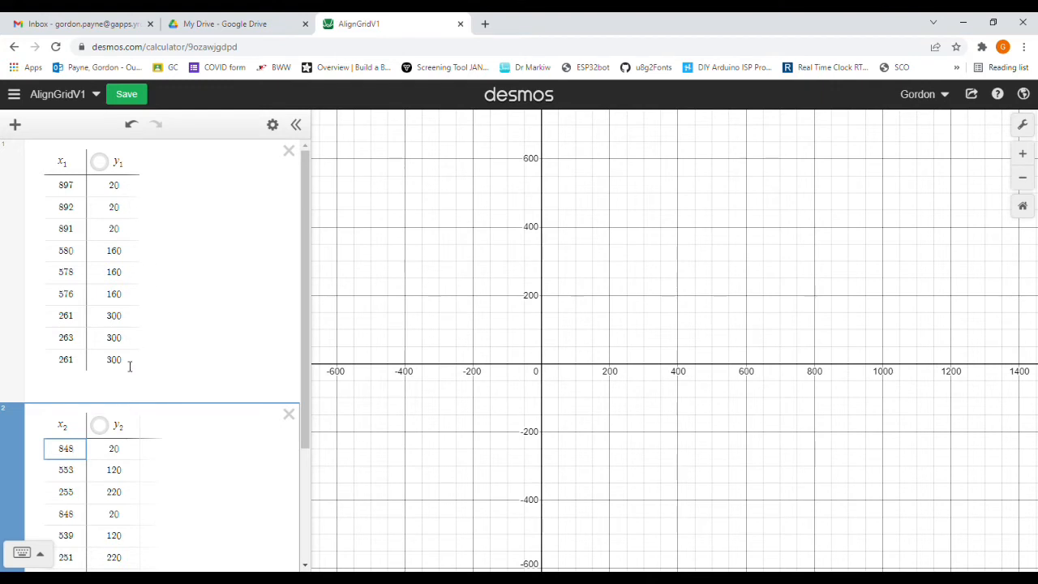
Step: Show the x1, y1 table's points on the graph and insert a new expression line directly below that table
click(100, 163)
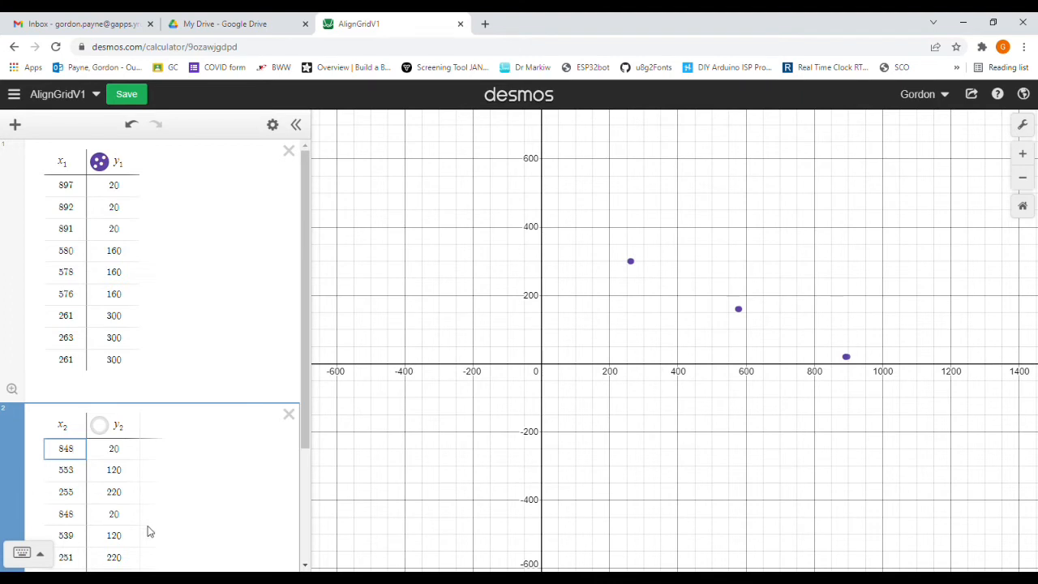
click(15, 125)
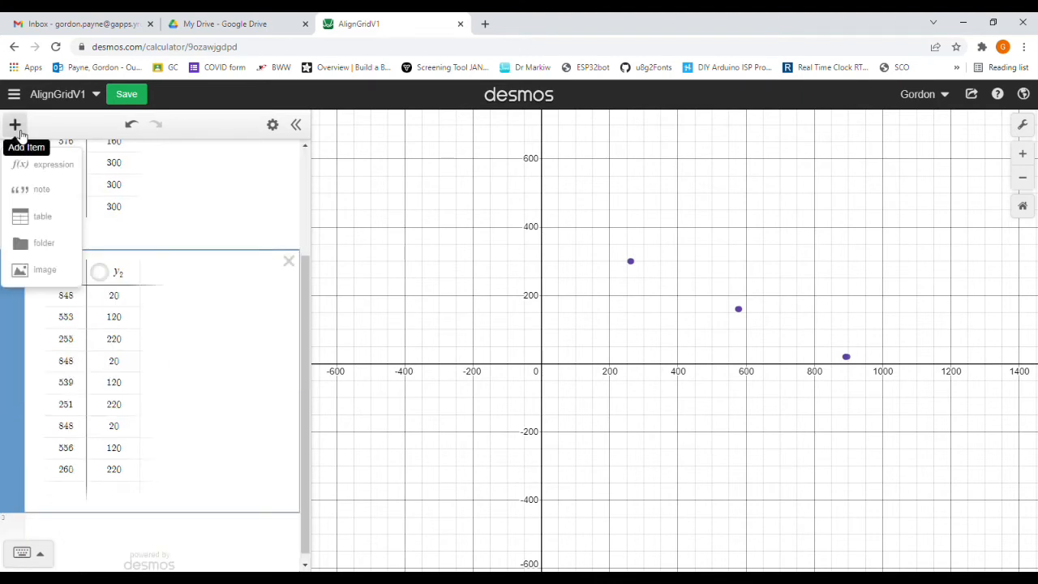
click(47, 165)
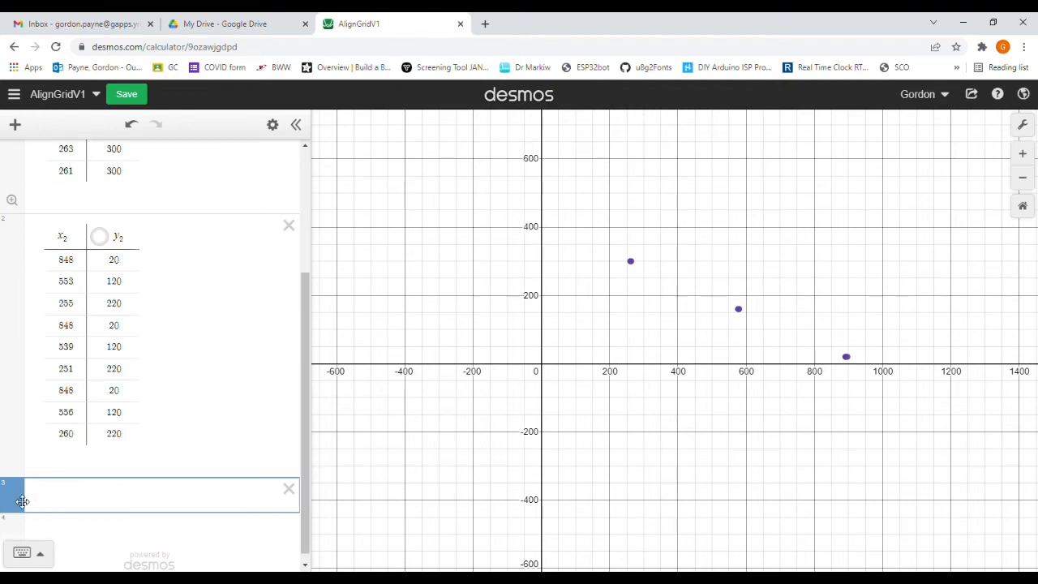
drag(18, 498, 32, 219)
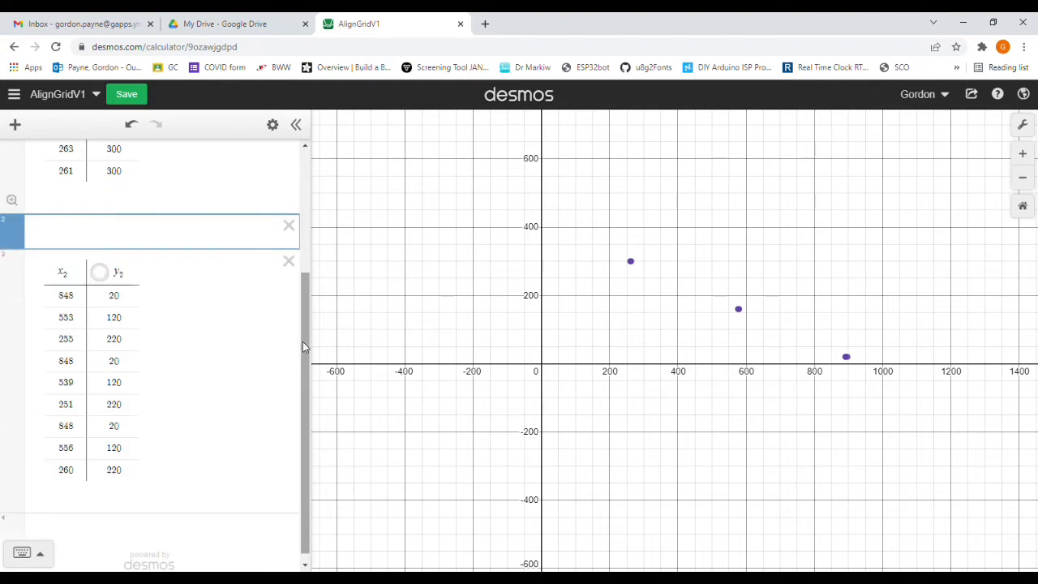
scroll(303, 341, up, 3)
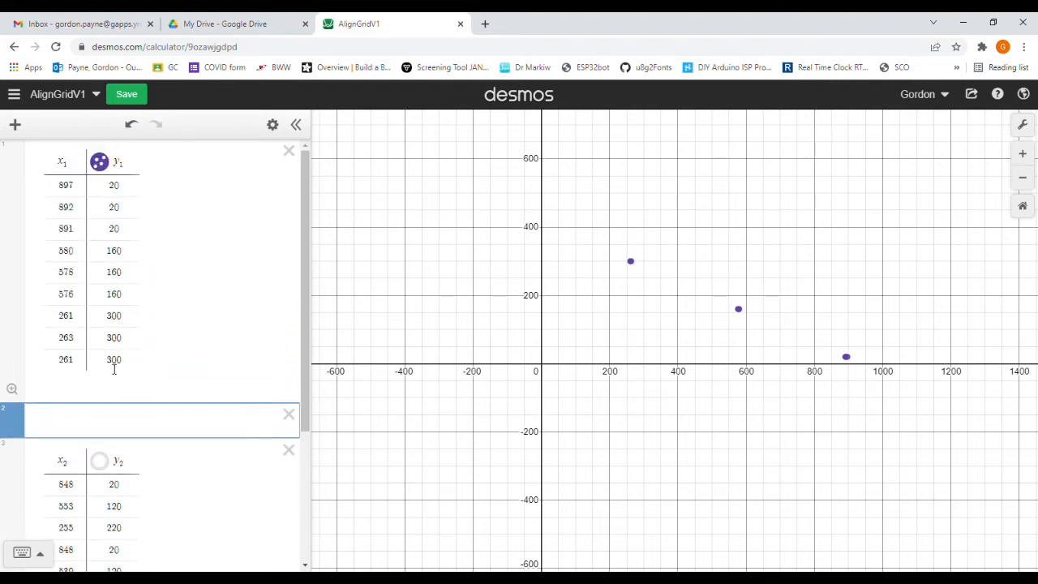
click(63, 425)
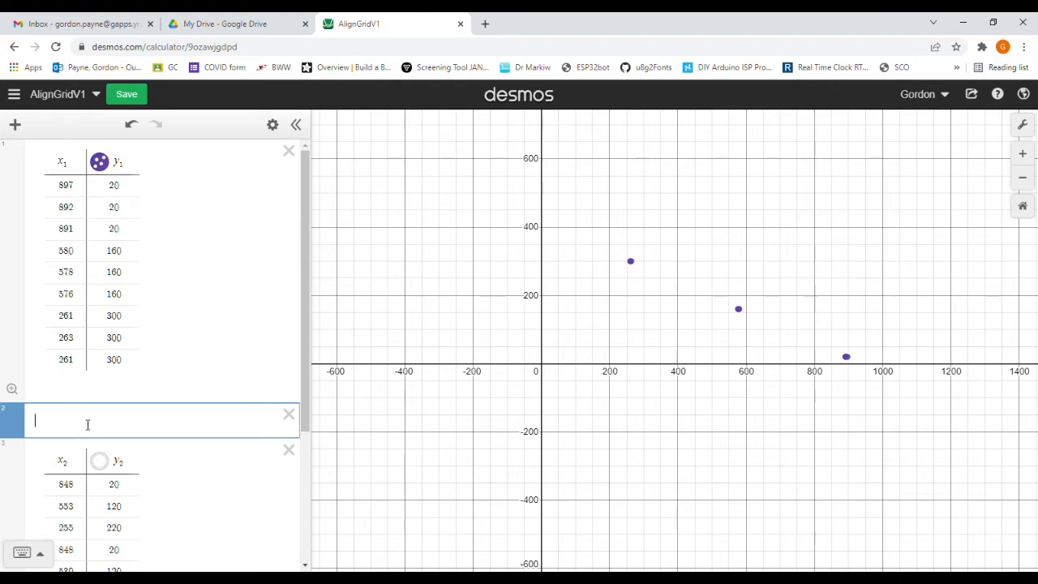
Step: Fit the quadratic regression y1 ~ a x1² + b x1 + c to the first table's data
text(y1 )
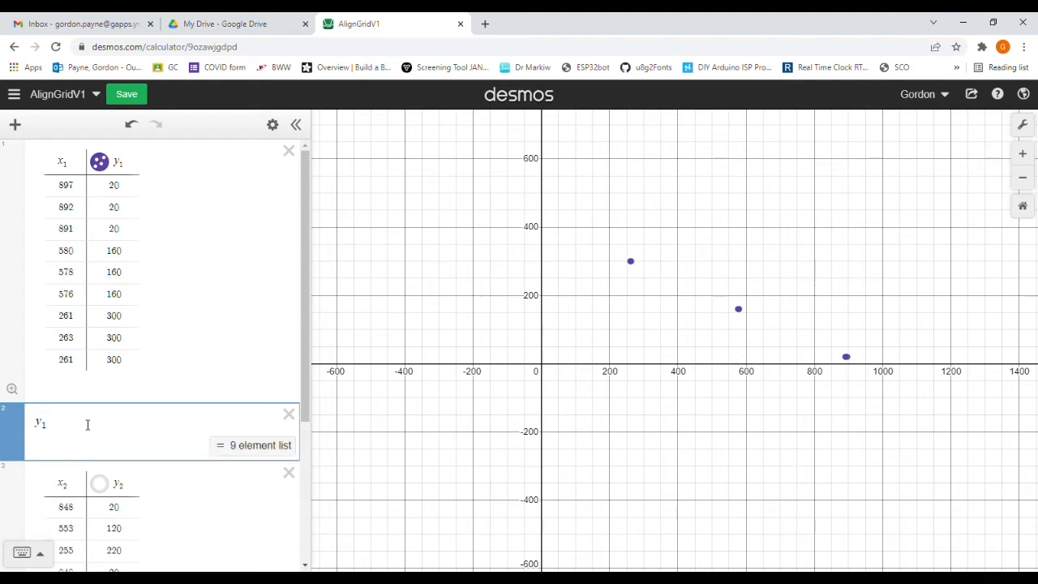
text(~ )
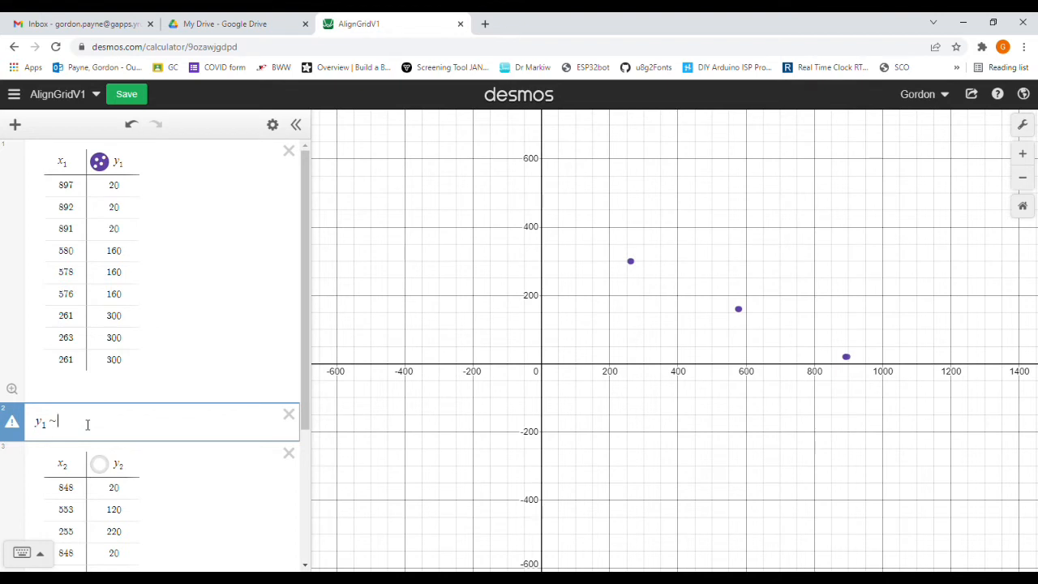
text(ax1)
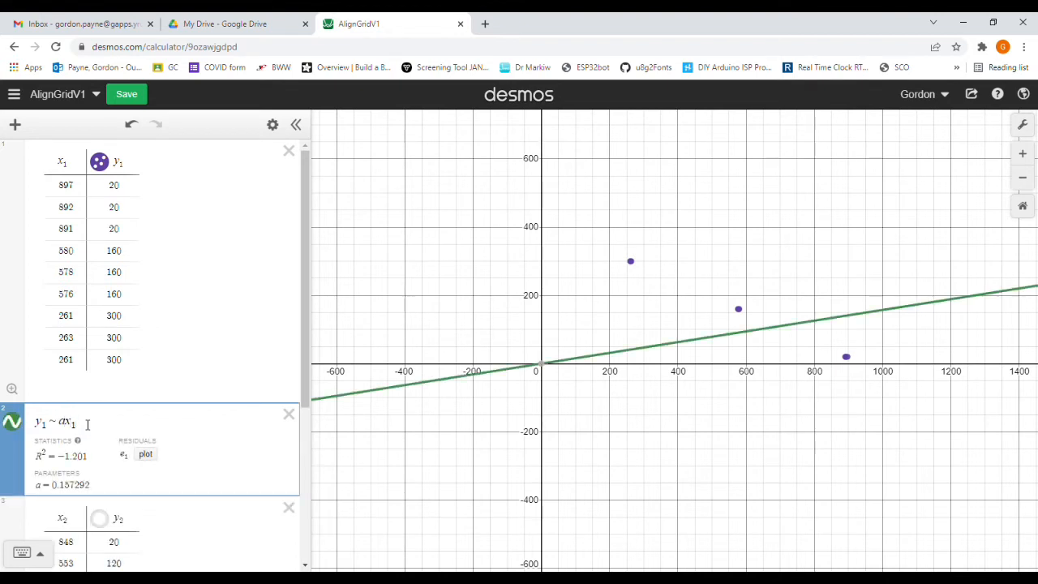
click(22, 552)
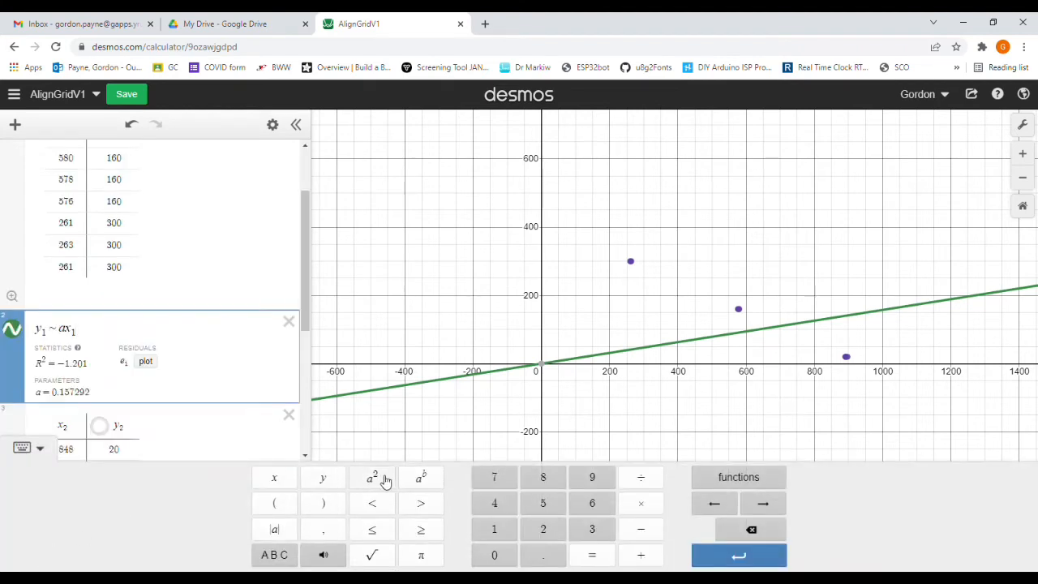
click(385, 480)
mouse_move(84, 352)
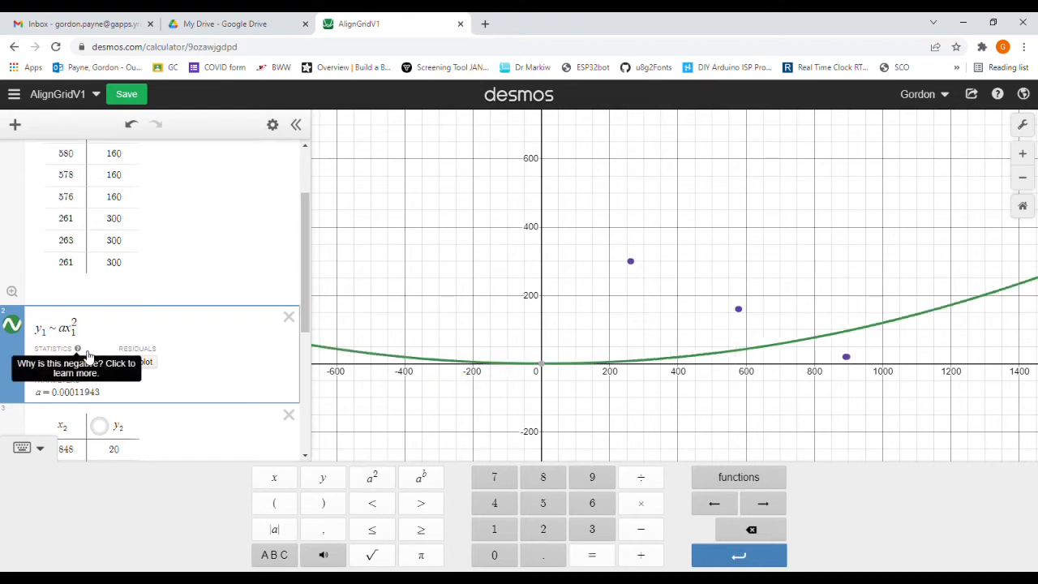
text(+ bx1 )
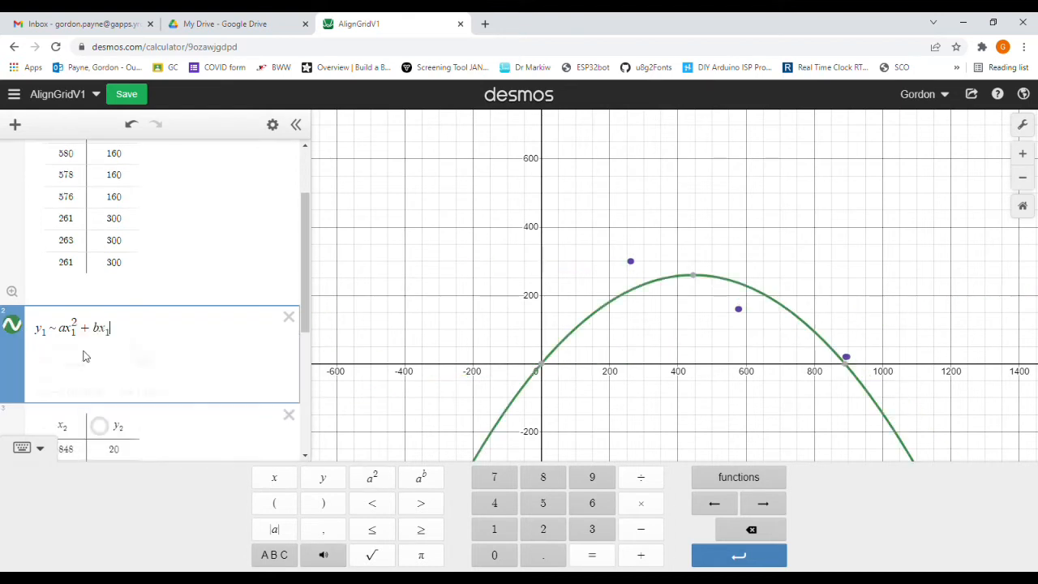
text(+ c)
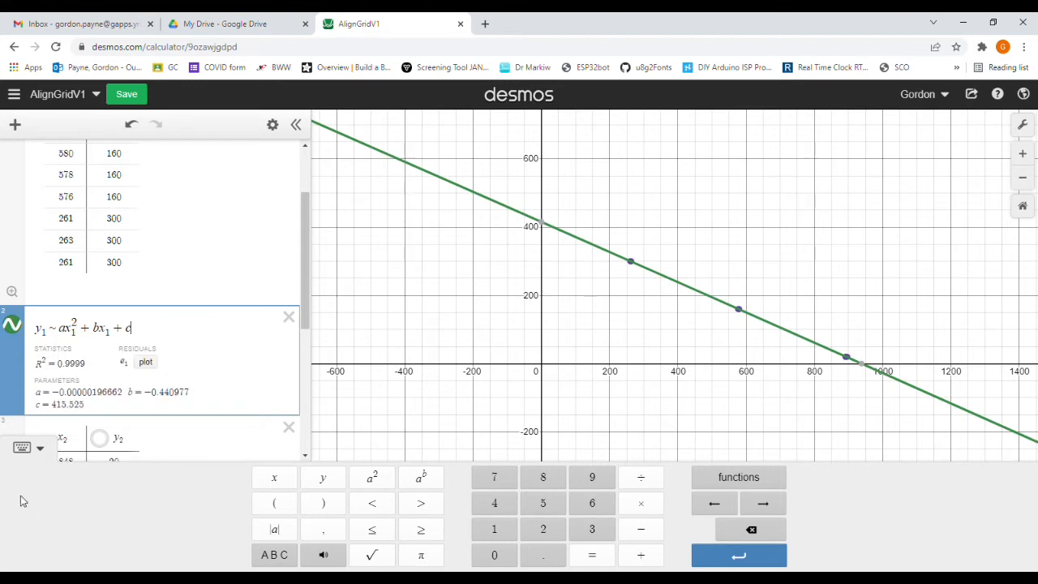
click(23, 448)
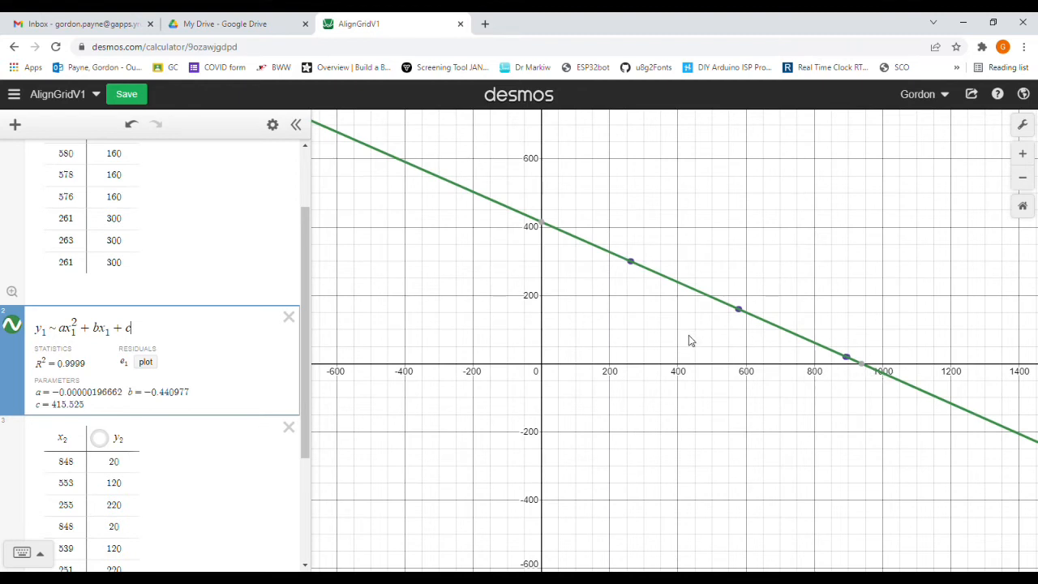
Step: Examine the fitted regression curve's shape over a wide range of the graph around the data points
scroll(689, 336, down, 10)
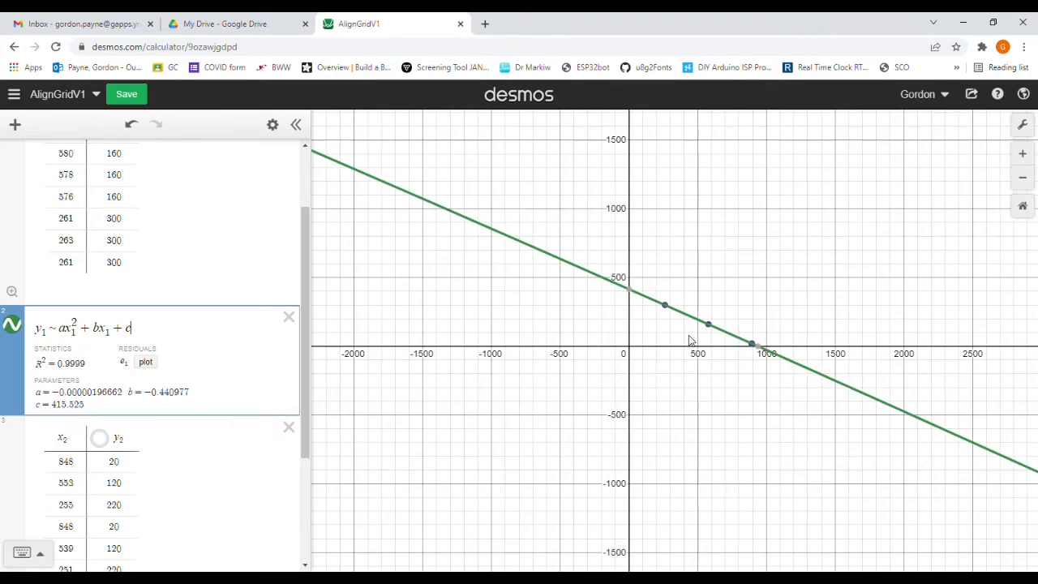
scroll(680, 346, down, 10)
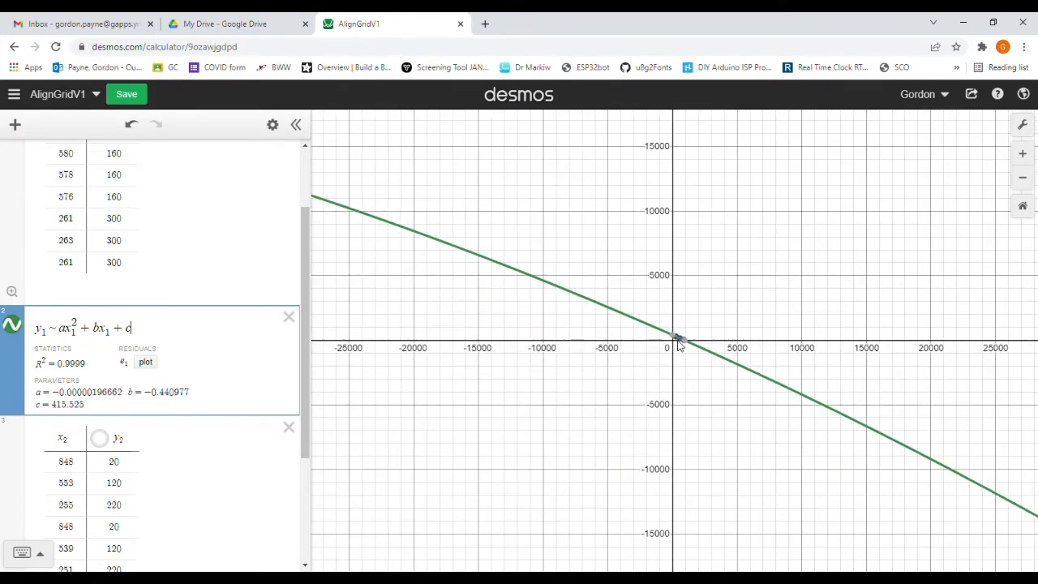
scroll(680, 346, down, 3)
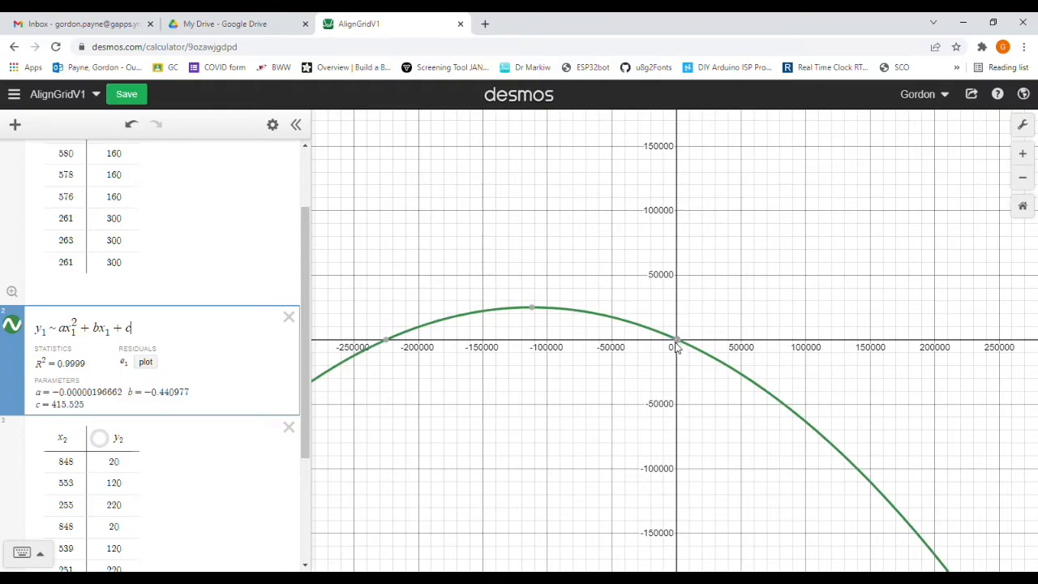
scroll(682, 347, up, 10)
scroll(680, 346, up, 12)
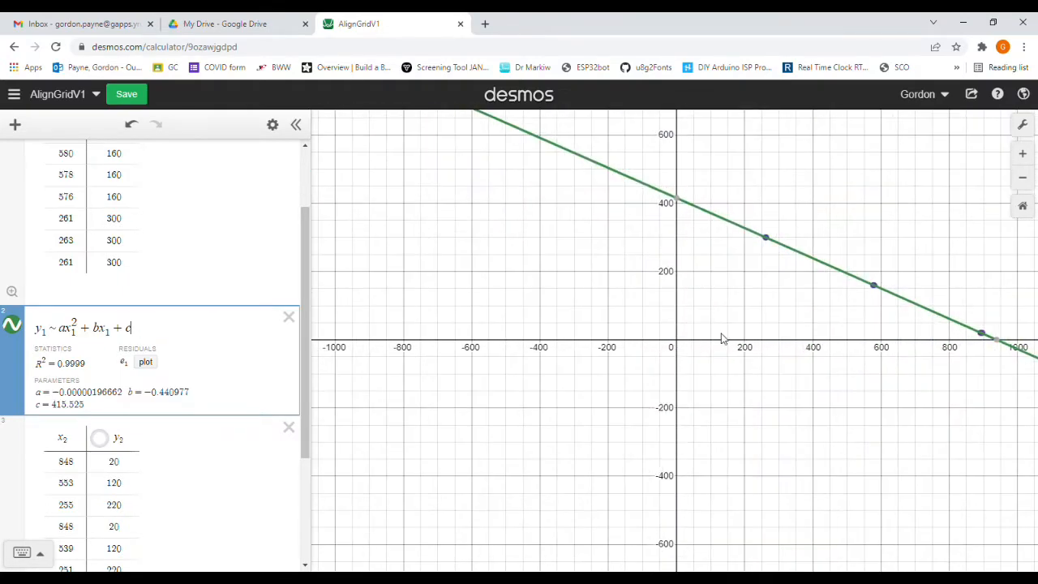
drag(747, 360, 608, 372)
scroll(605, 371, down, 3)
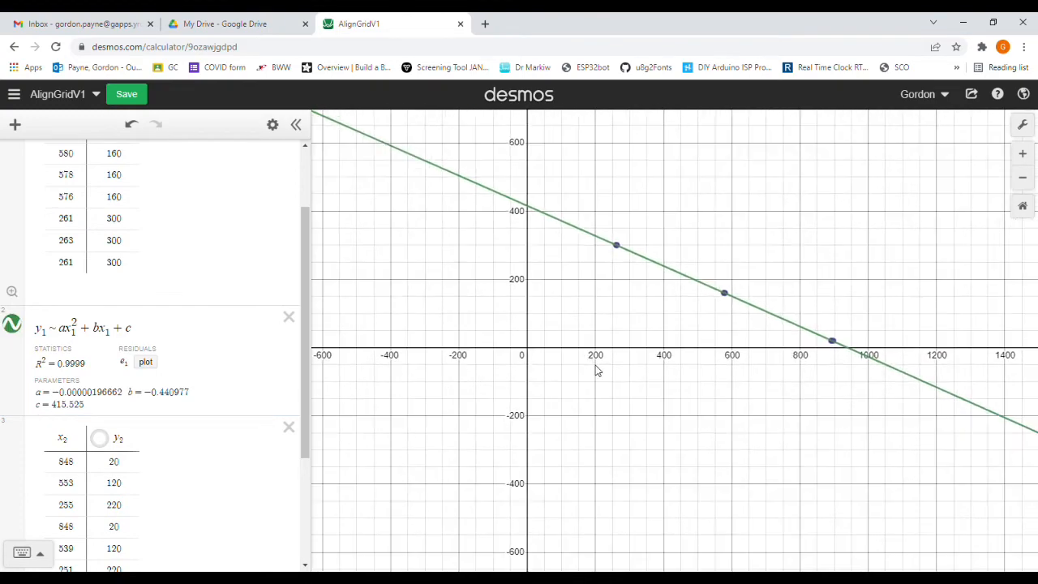
scroll(595, 373, up, 4)
scroll(589, 375, up, 2)
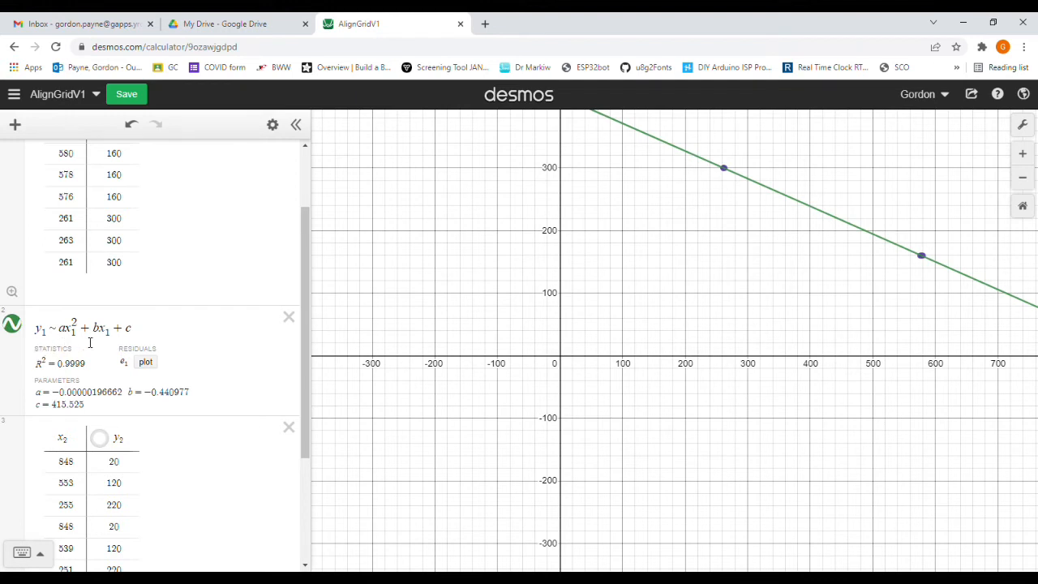
Step: Delete the y1 regression expression and the x1, y1 table
click(288, 318)
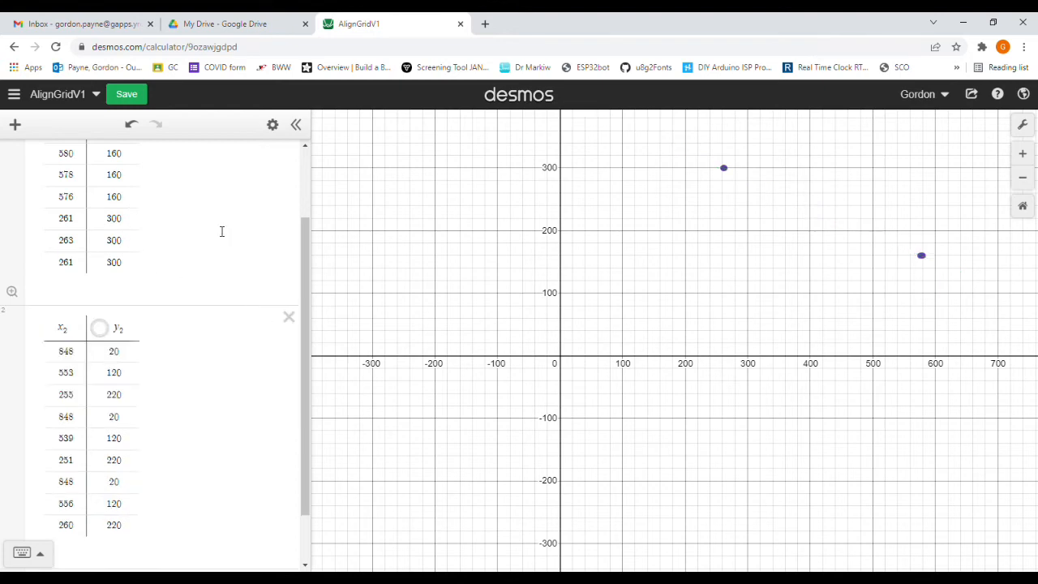
drag(302, 262, 301, 169)
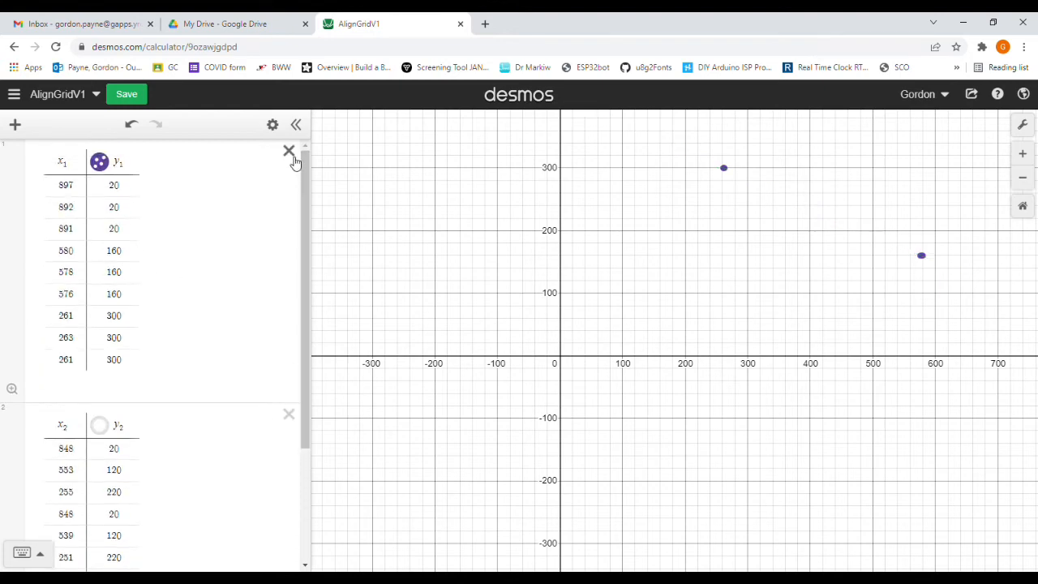
click(289, 151)
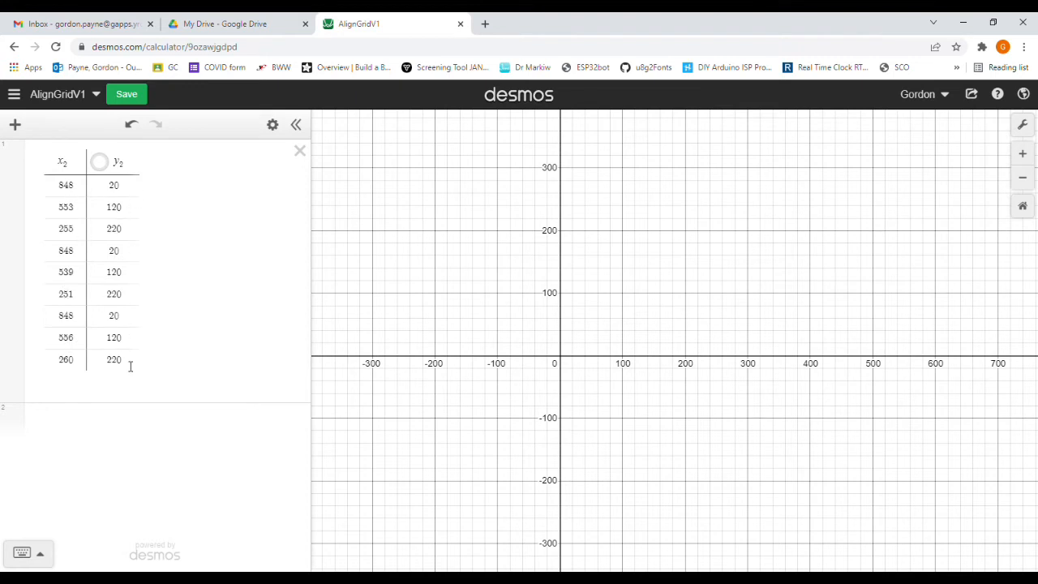
Step: Show the x2, y2 table's points on the graph and add a new expression line above the table
click(99, 163)
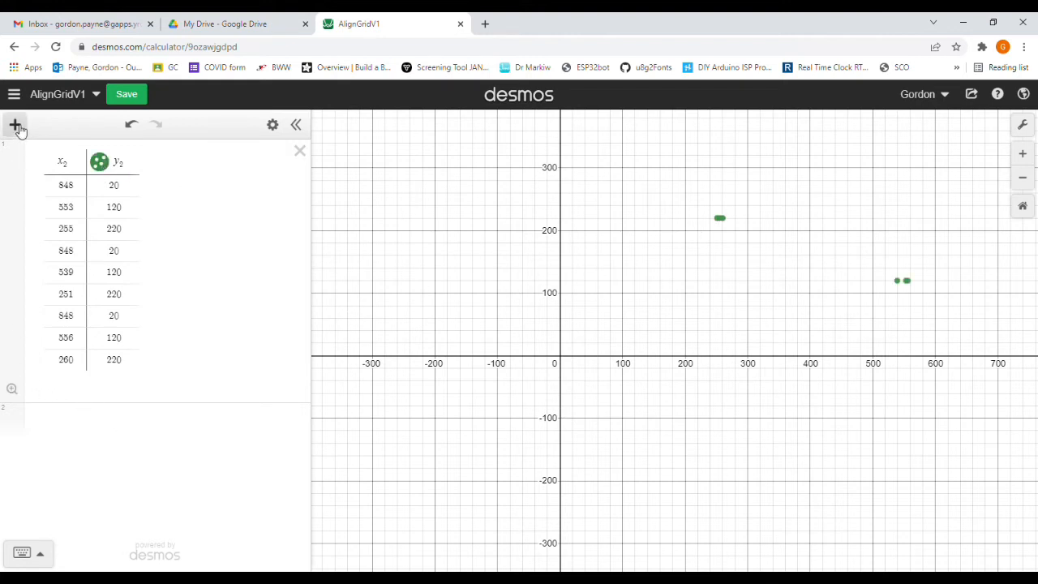
click(17, 126)
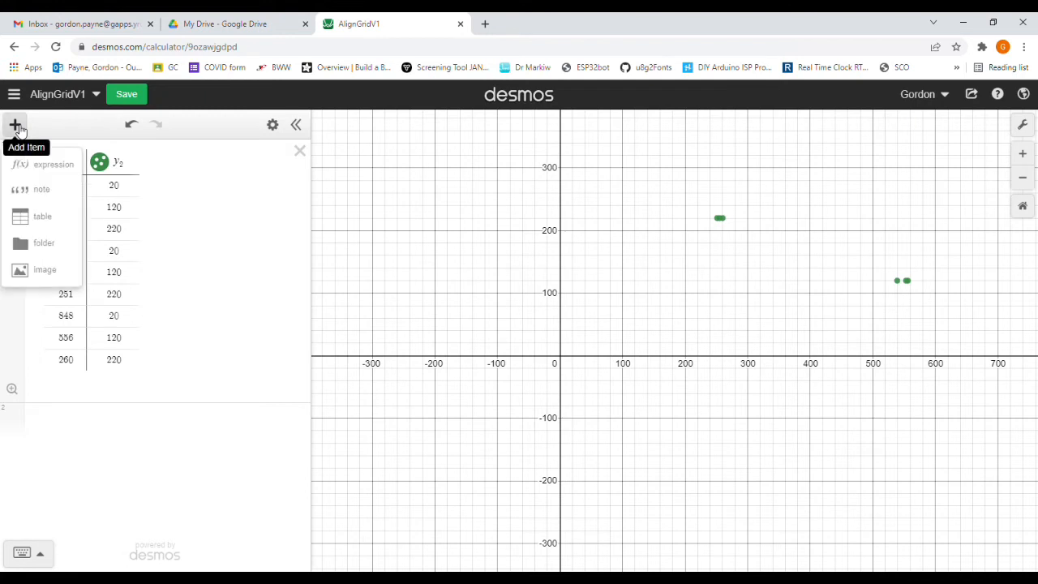
click(42, 165)
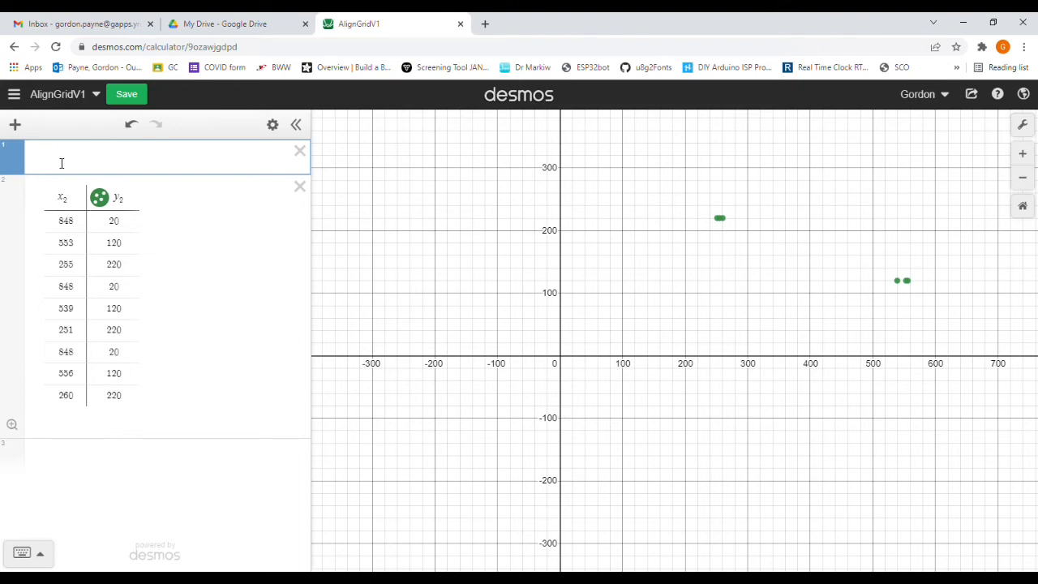
Step: Fit the quadratic regression y2 ~ a x2² + b x2 + c to the x2, y2 table's data
text(y_2)
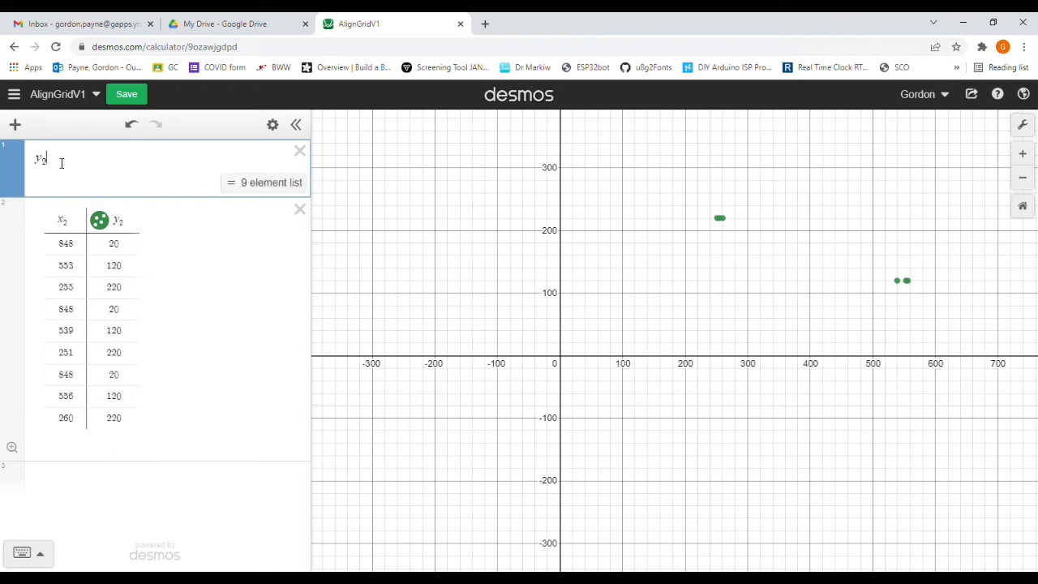
text(~ax_2)
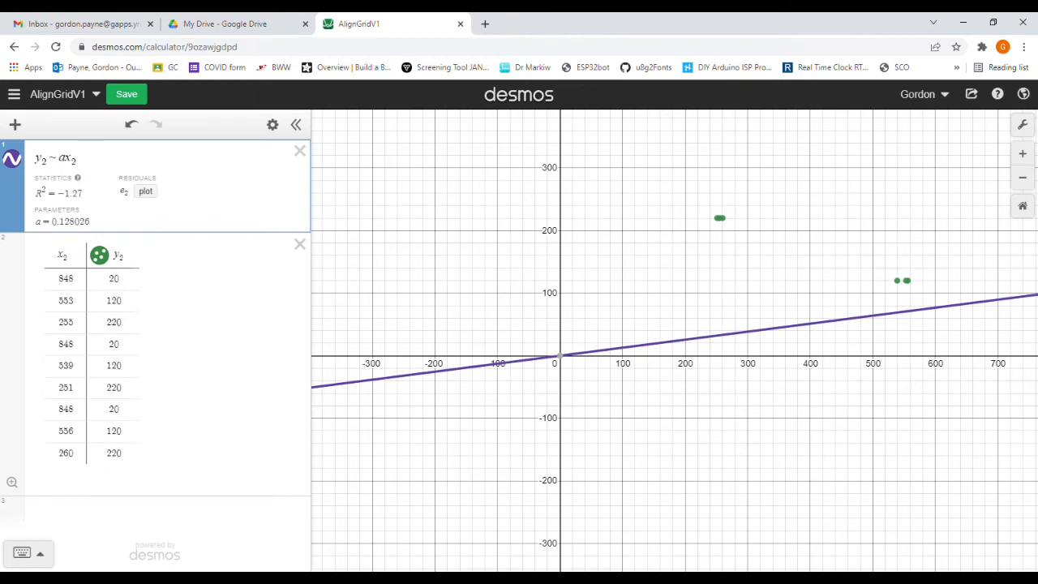
click(39, 555)
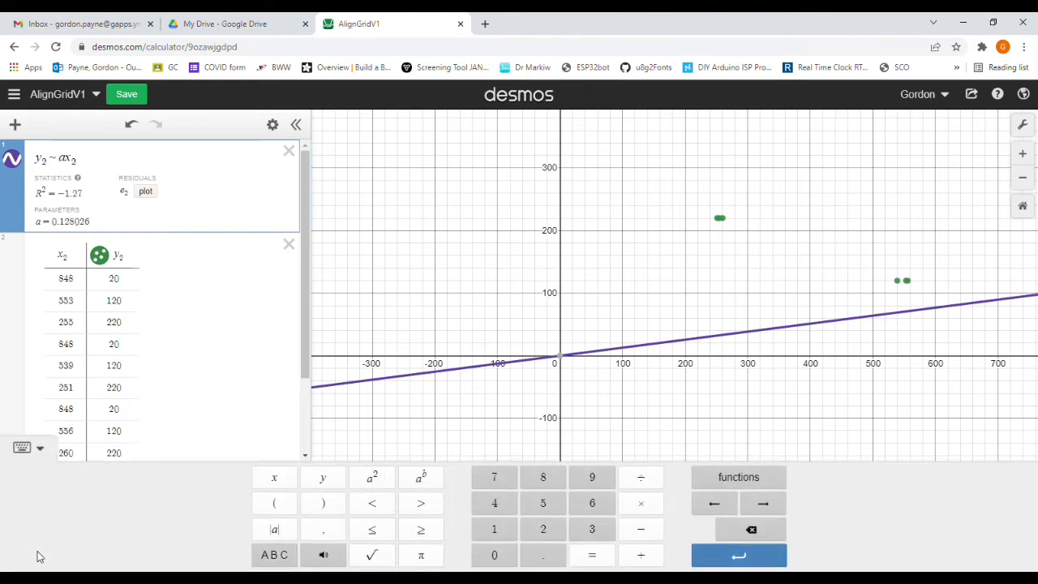
click(372, 483)
text(+)
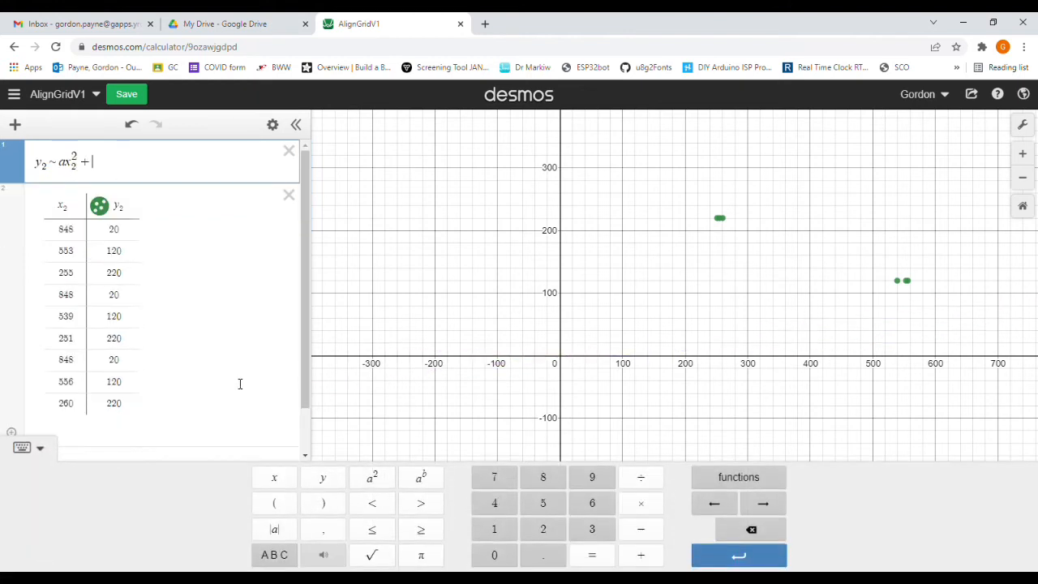
text( bx_2 + c)
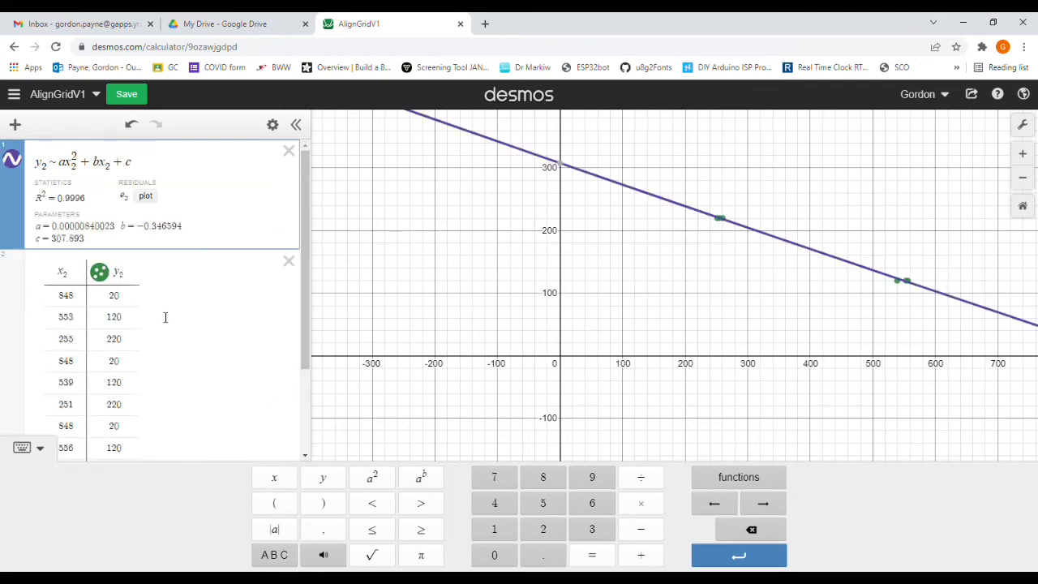
Step: Hide the keypad and zoom the graph out and back in to inspect the y2 regression curve around the data points
click(33, 448)
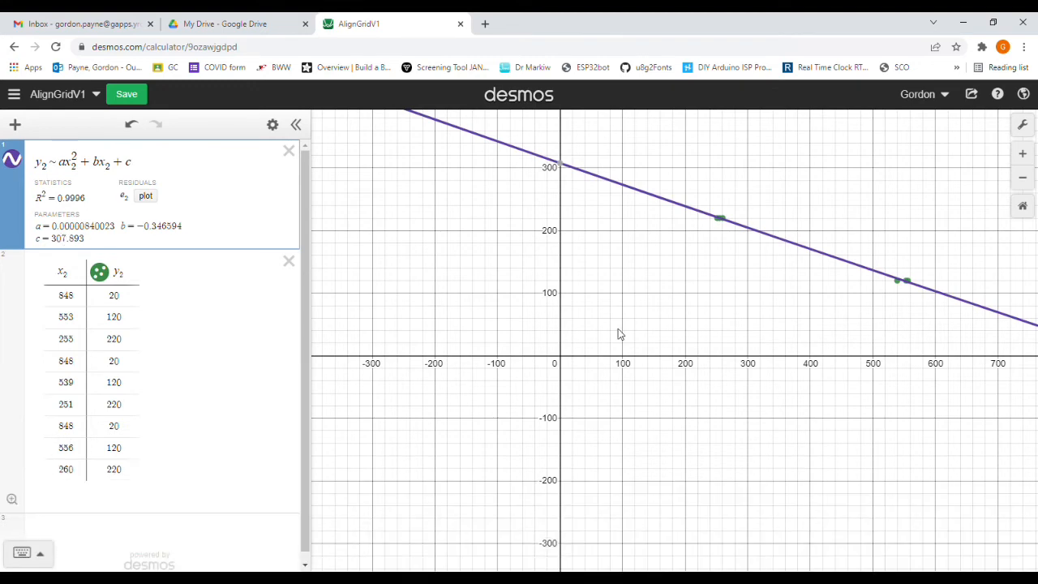
scroll(619, 330, down, 5)
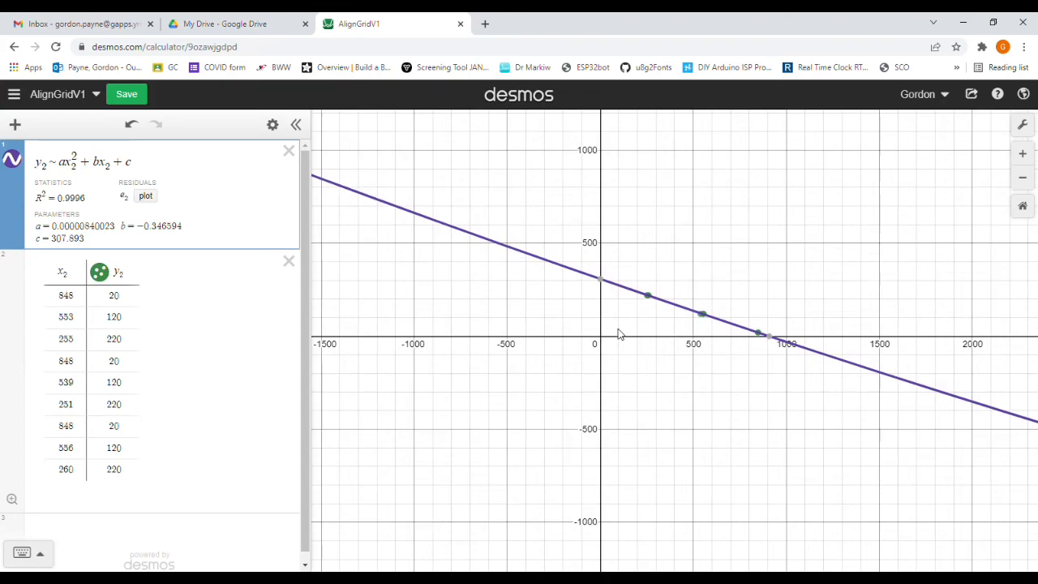
scroll(618, 332, down, 5)
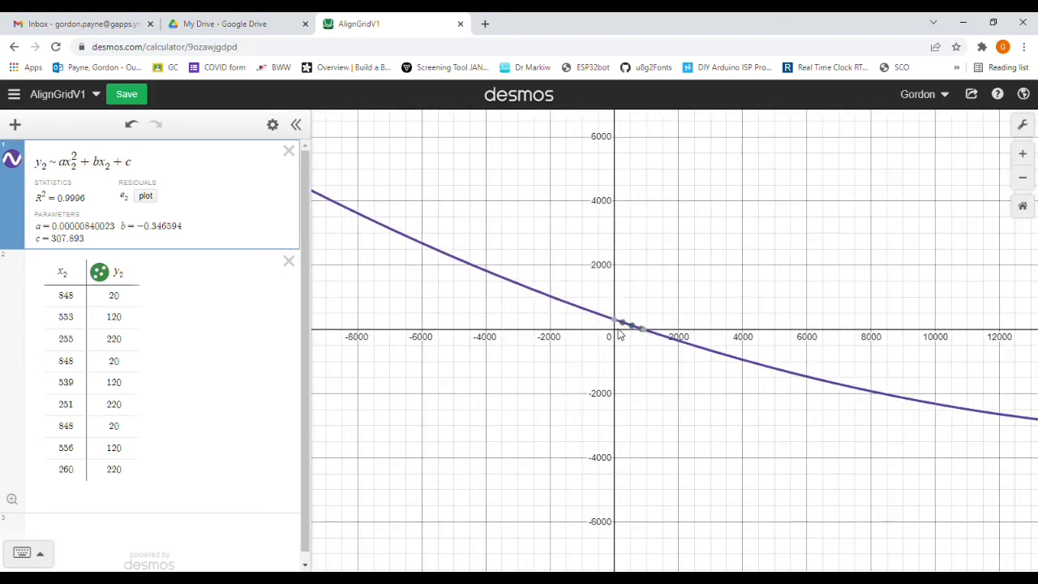
scroll(618, 333, down, 8)
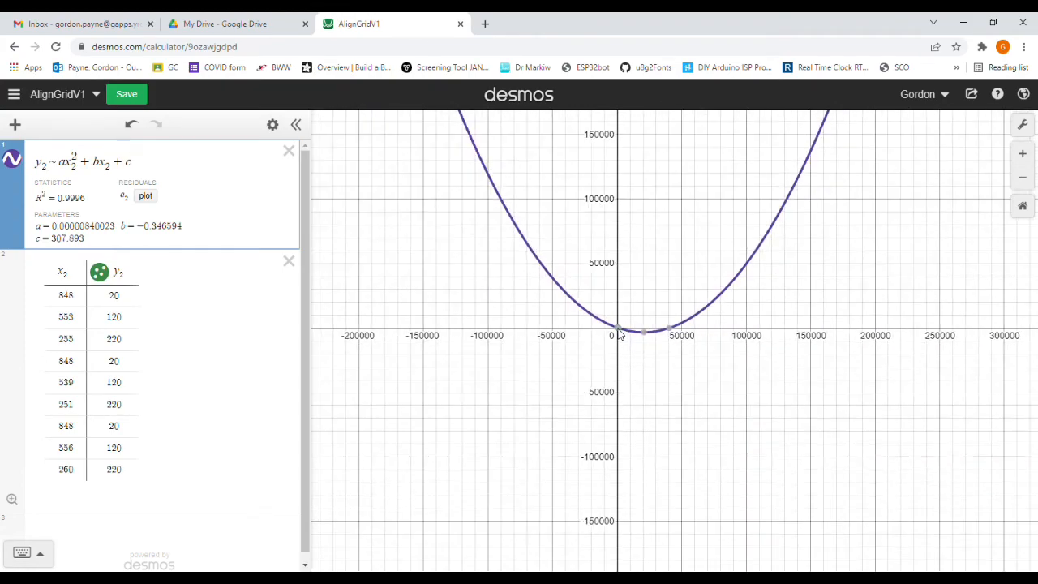
scroll(618, 333, up, 8)
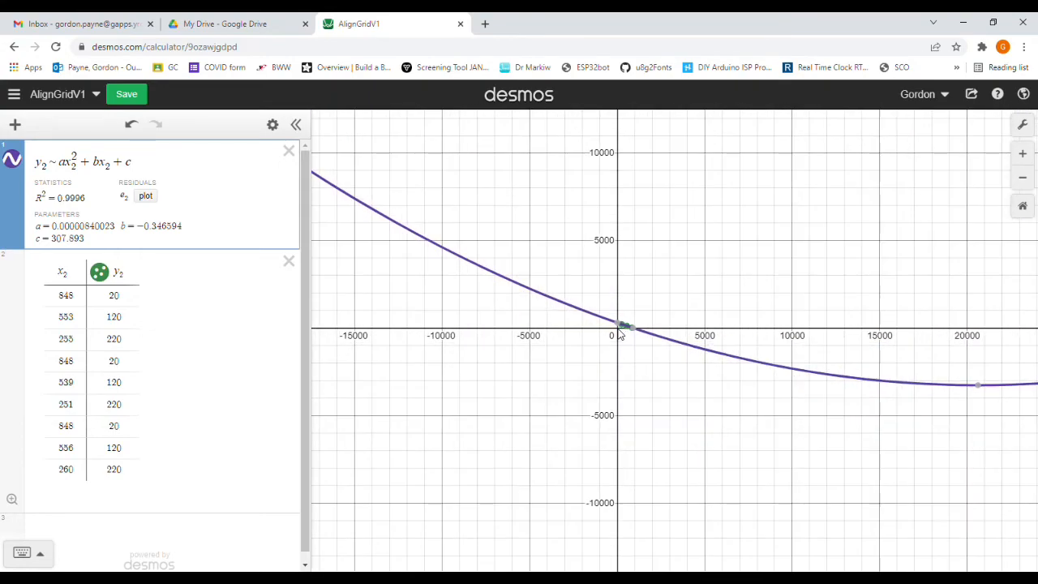
scroll(618, 333, up, 8)
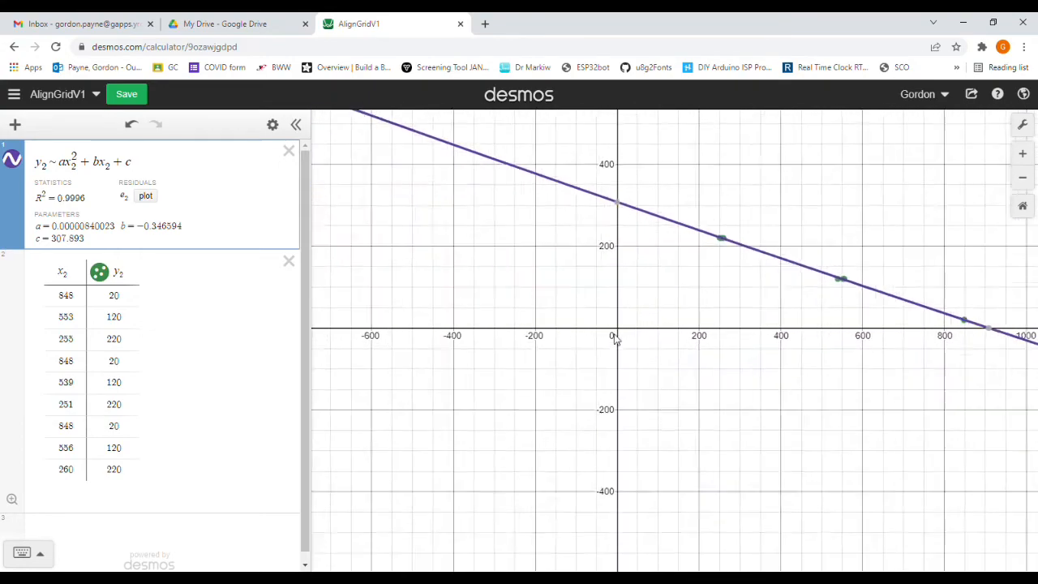
scroll(614, 339, up, 4)
scroll(615, 339, down, 3)
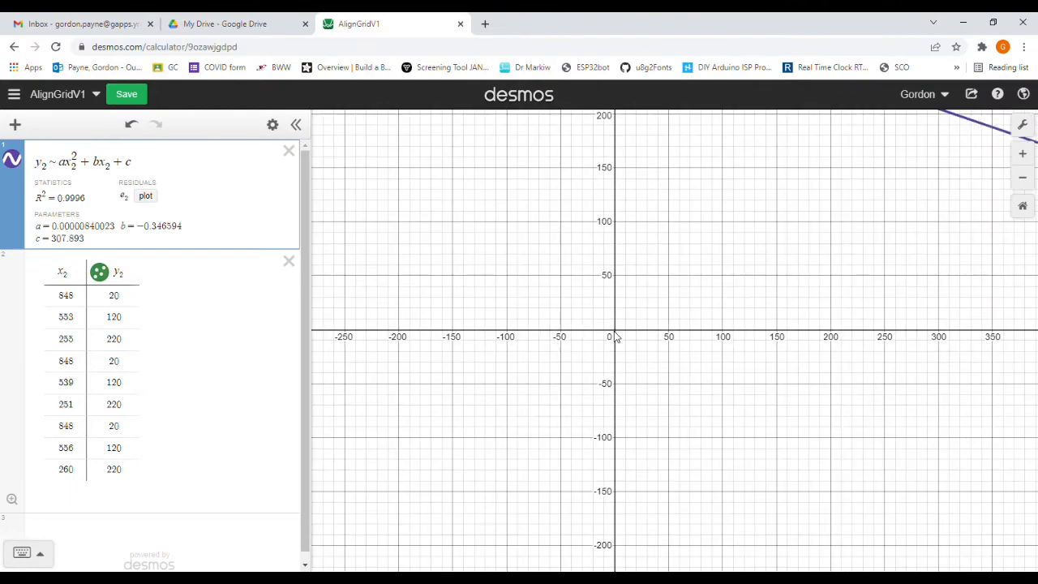
scroll(615, 339, down, 4)
scroll(614, 339, up, 2)
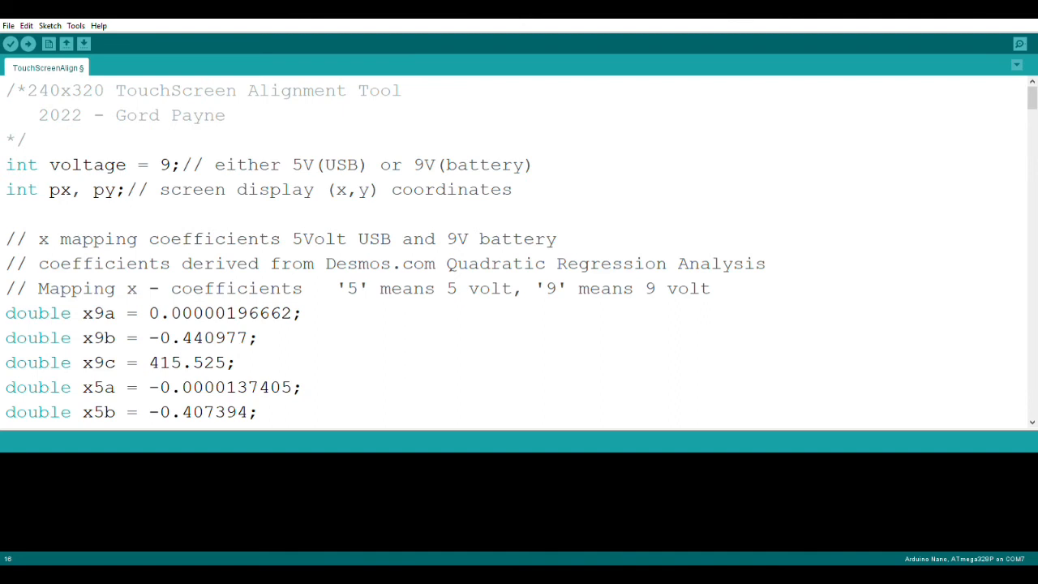
Step: Switch to the Arduino IDE and scroll through the TouchScreenAlign sketch's regression coefficients and coordinate-mapping functions
click(1034, 422)
click(1034, 422)
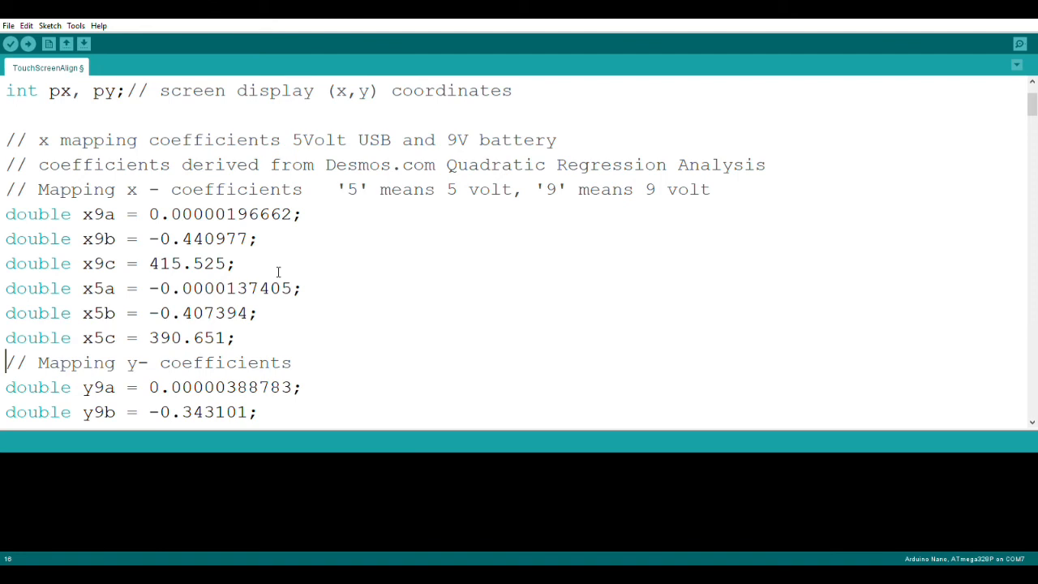
click(1033, 424)
click(1033, 424)
click(1033, 424)
click(1034, 425)
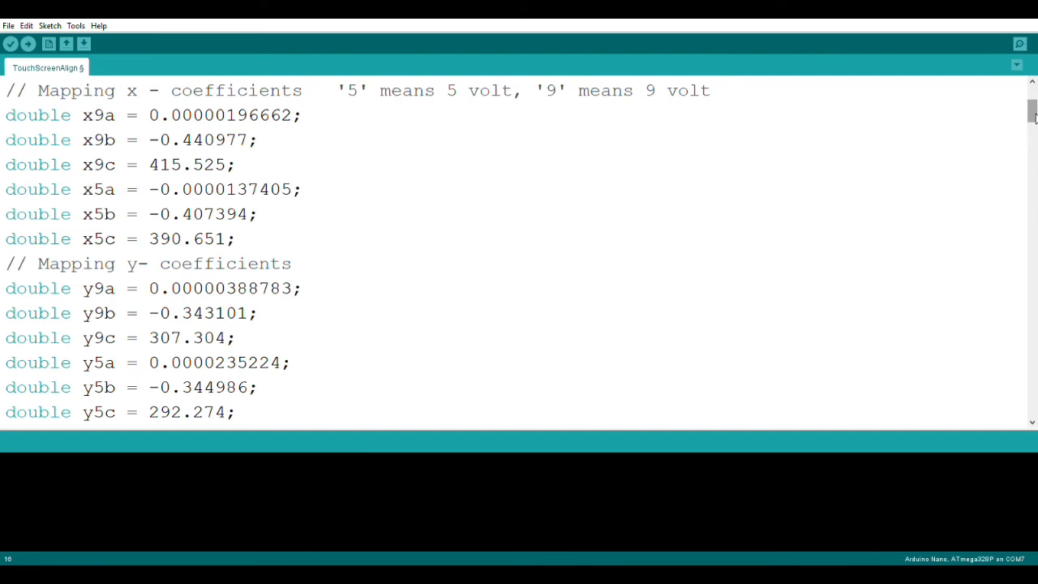
drag(1033, 116, 1032, 207)
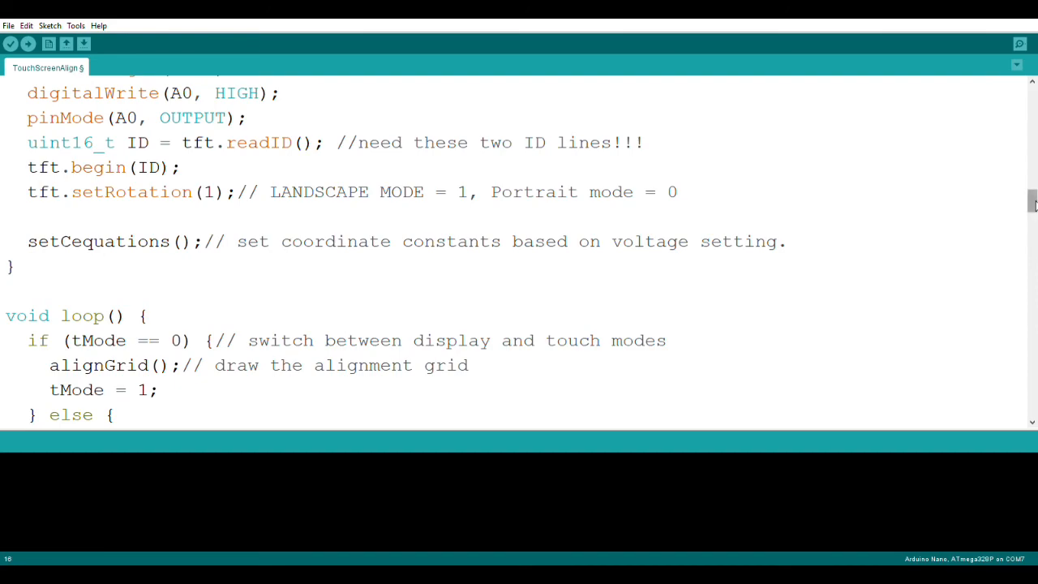
drag(1032, 203, 1033, 378)
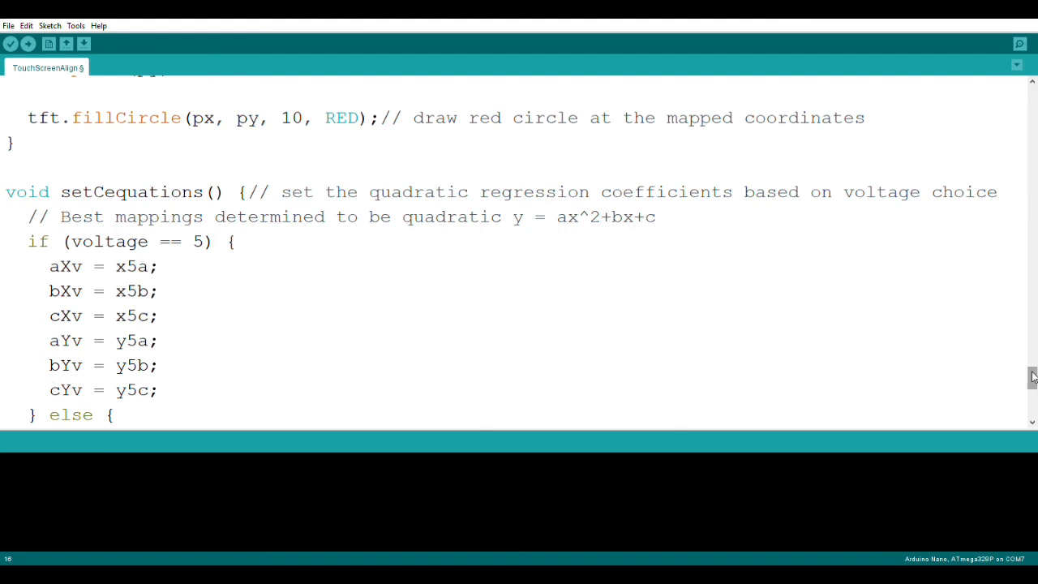
drag(1032, 377, 1033, 395)
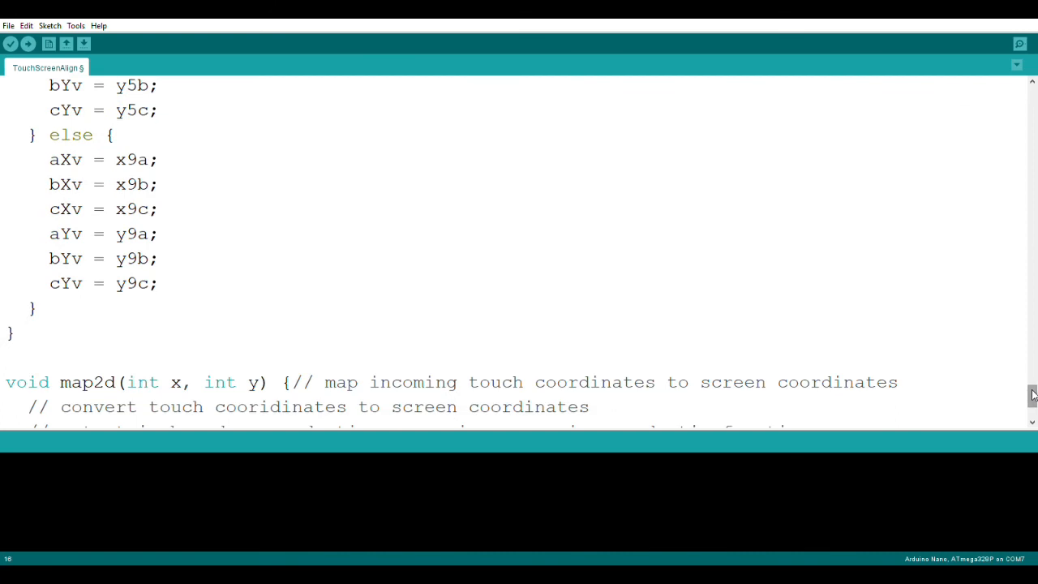
drag(1033, 395, 1032, 412)
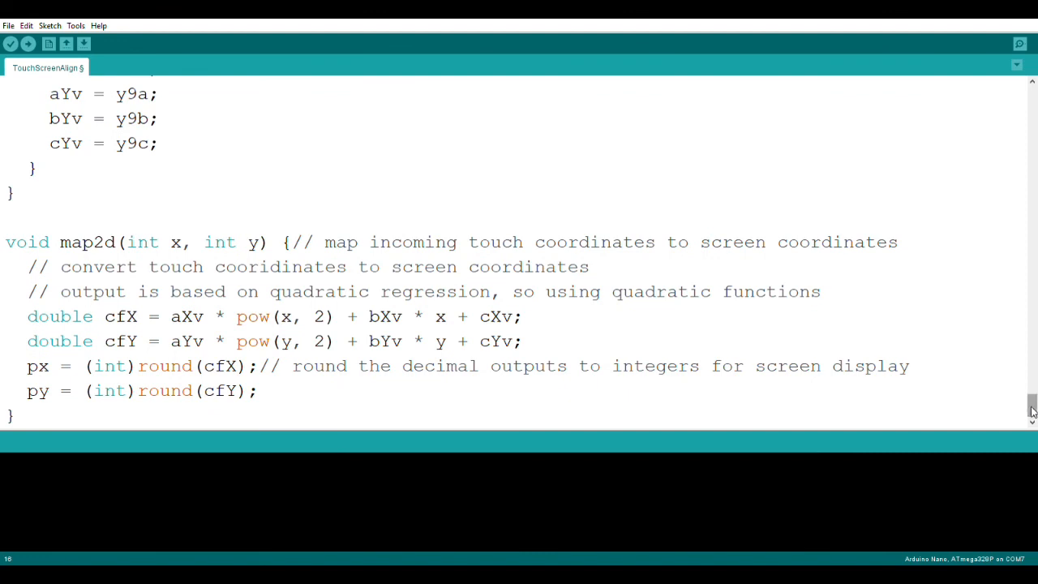